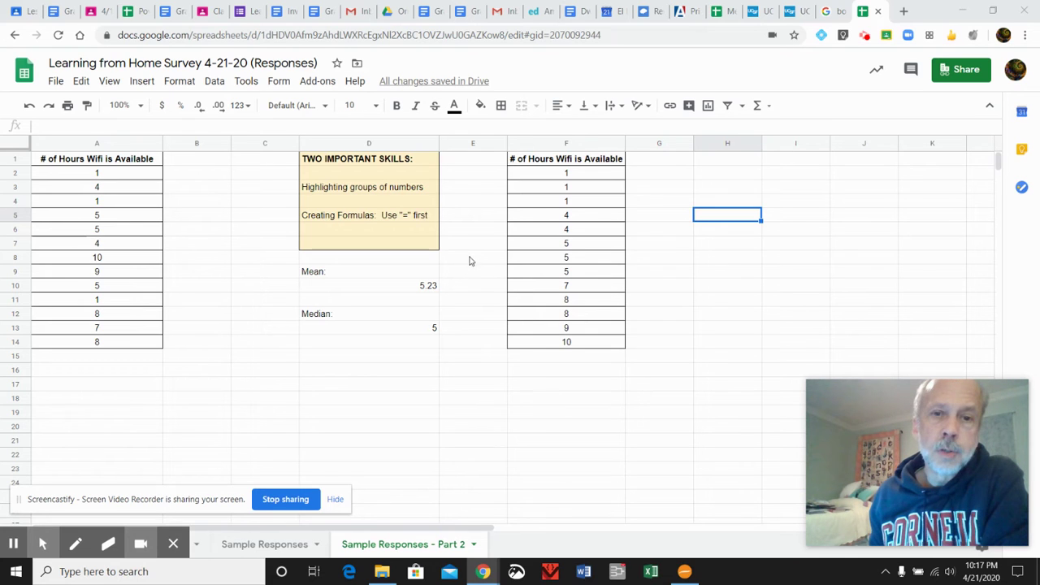
- Label E7 'Range:' and enter =F14-F2 in E8, giving 9
click(471, 249)
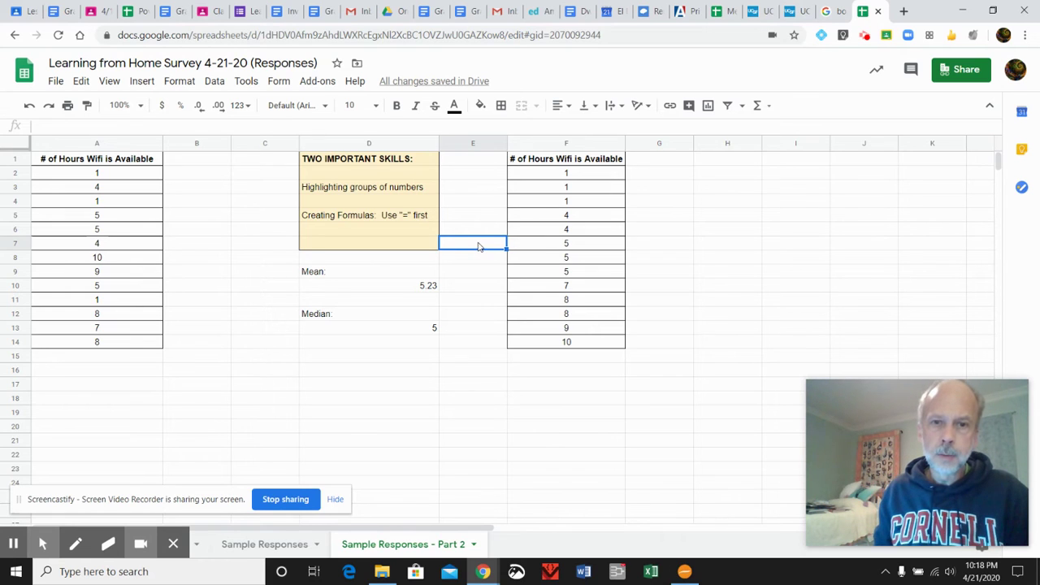
text(Rang)
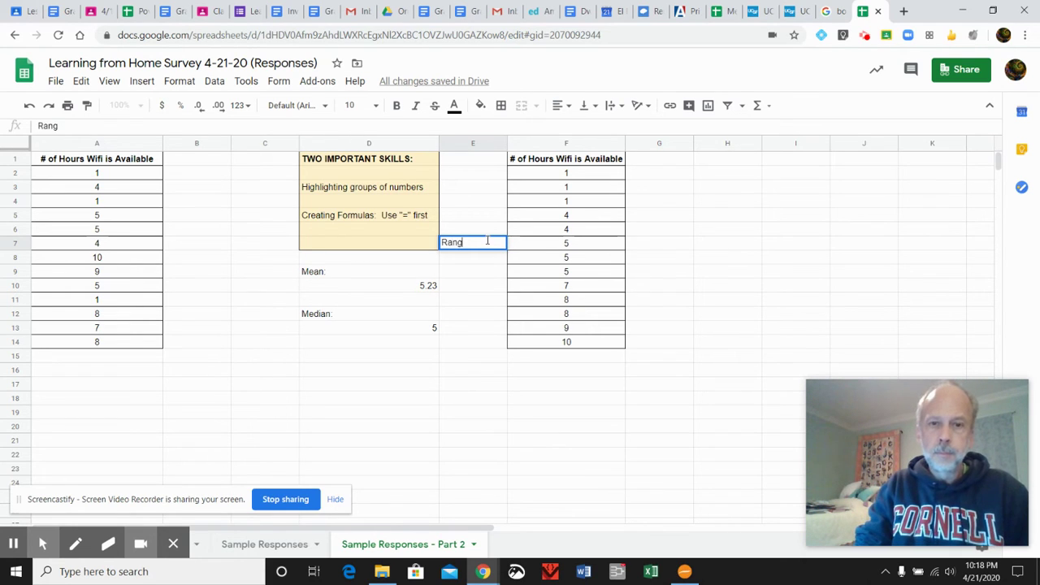
text(e:)
key(Return)
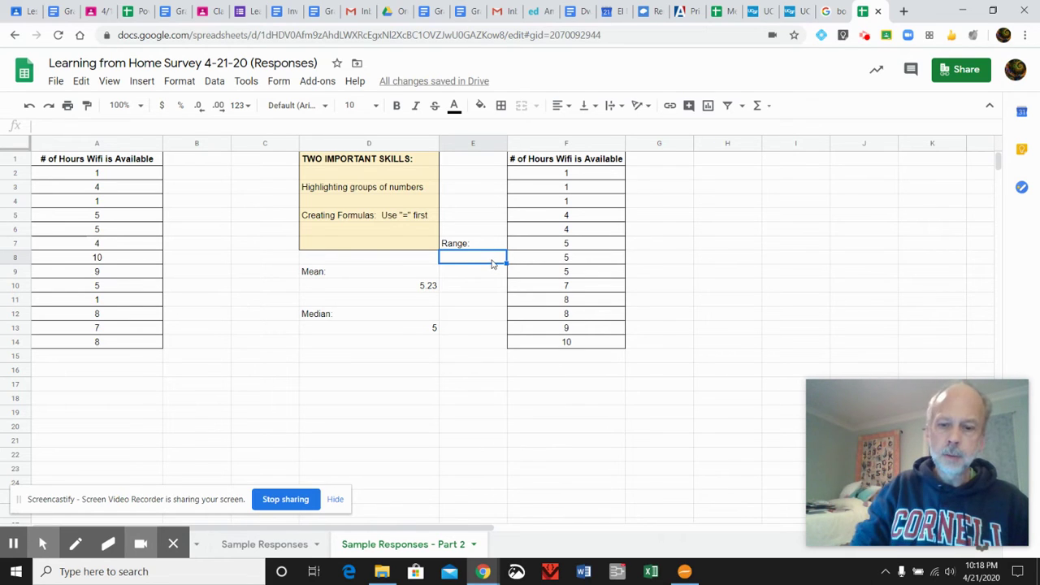
text(=)
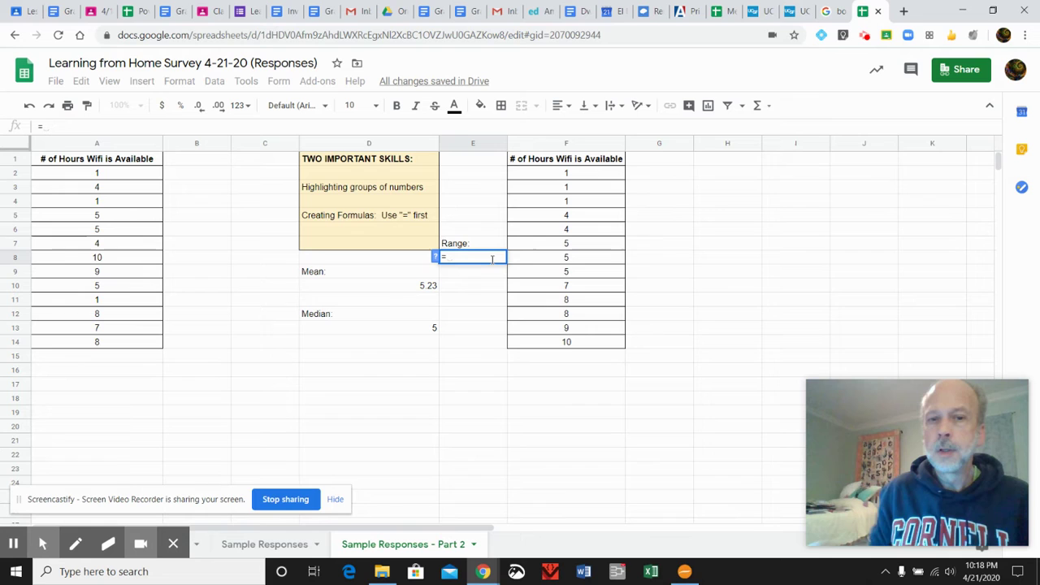
click(545, 348)
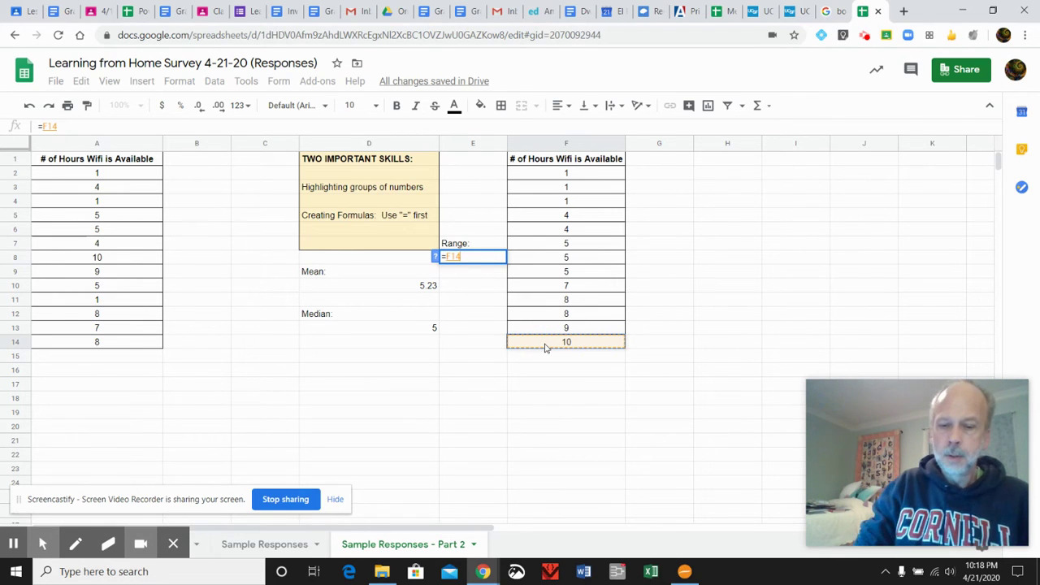
text(-)
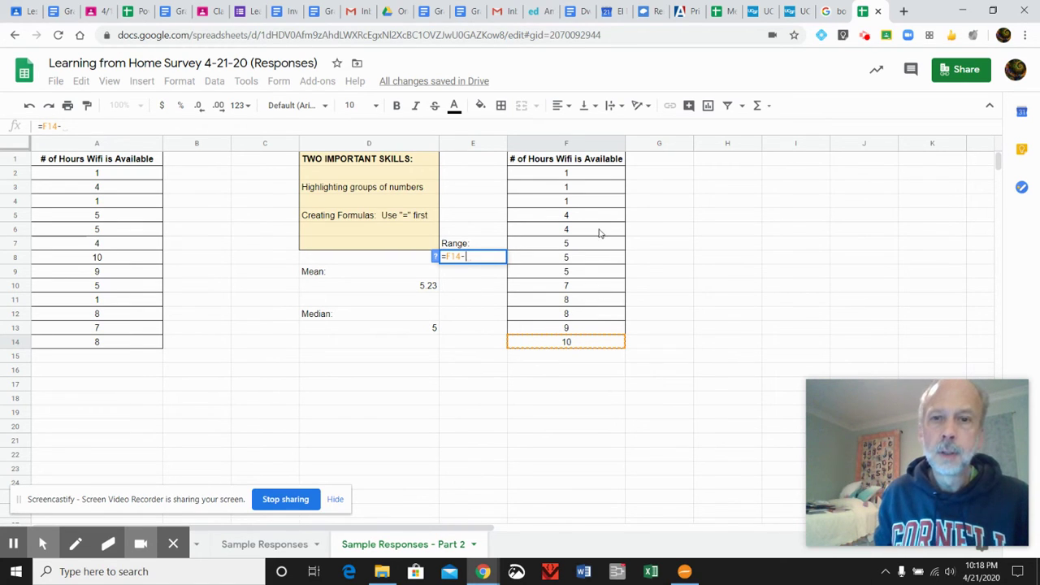
click(563, 176)
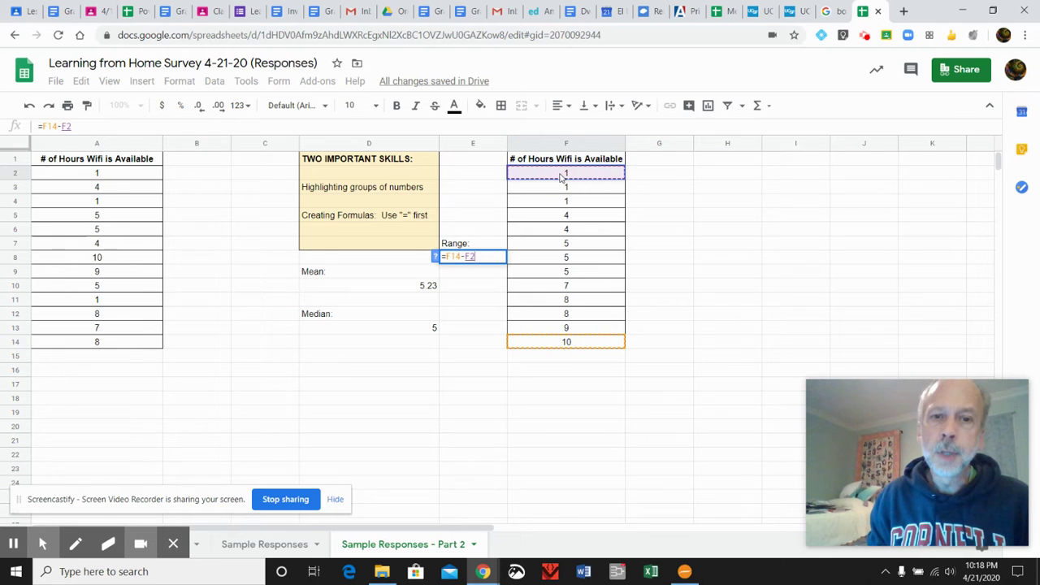
key(Return)
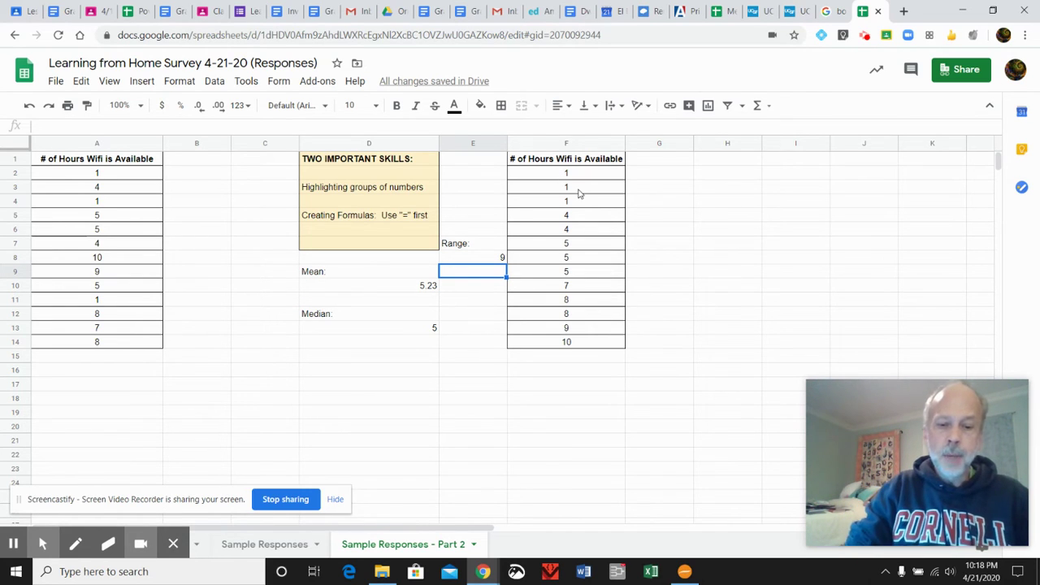
- Label E9 'MAD' and enter =AVEDEV(F2:F14) in E10
text(MAD)
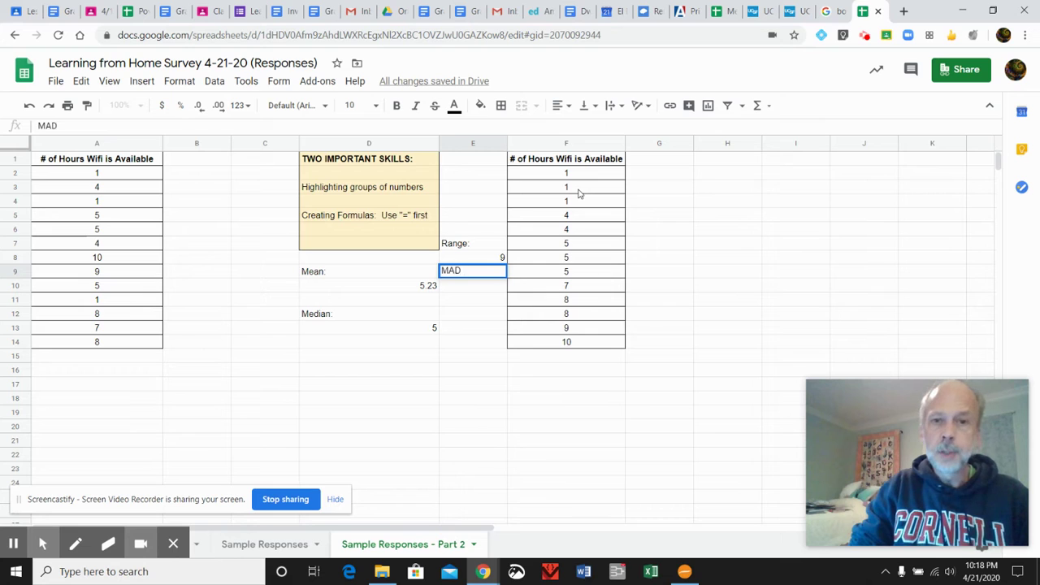
key(Return)
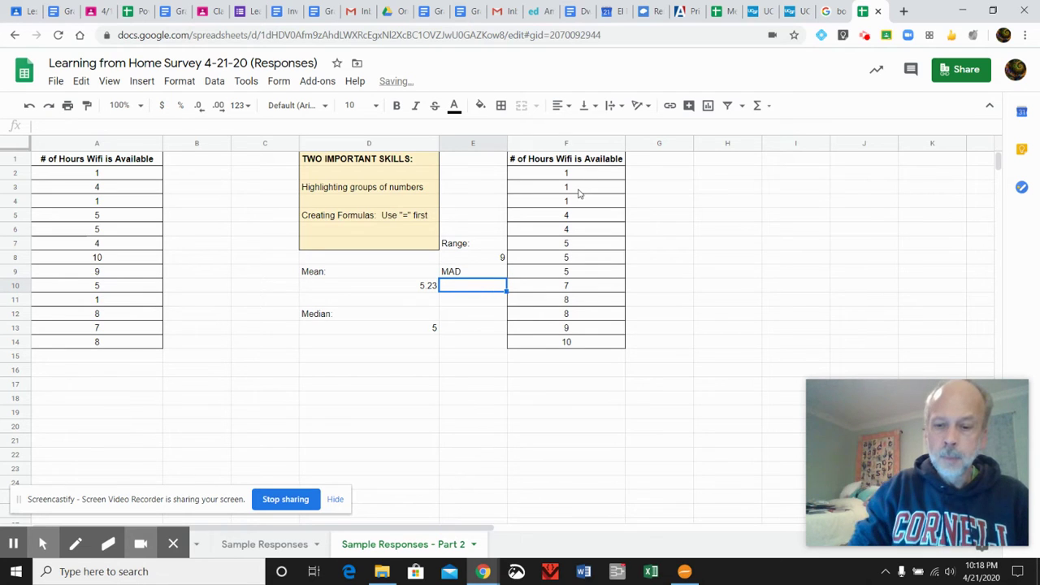
text(=)
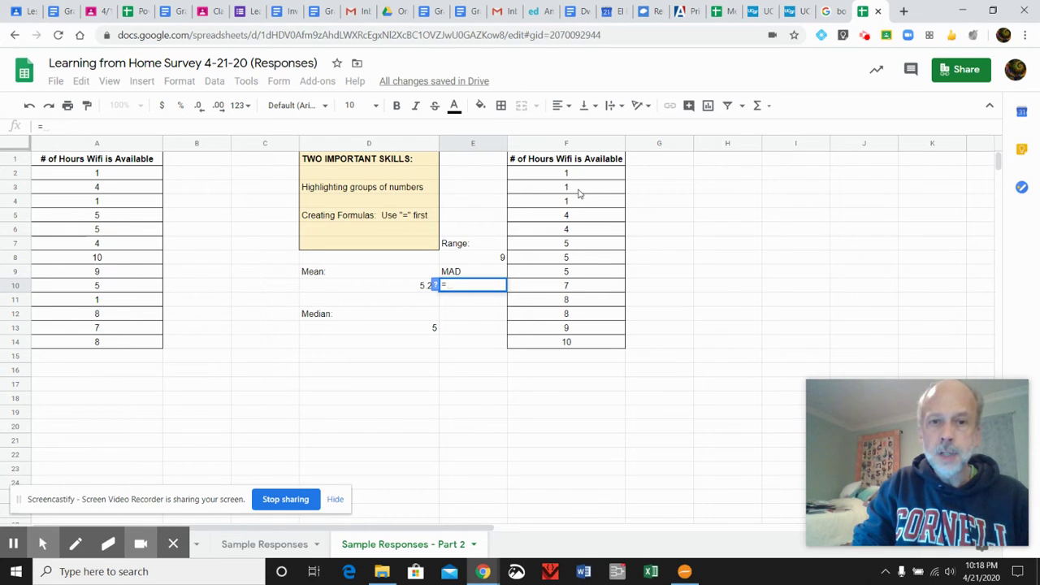
text(aved)
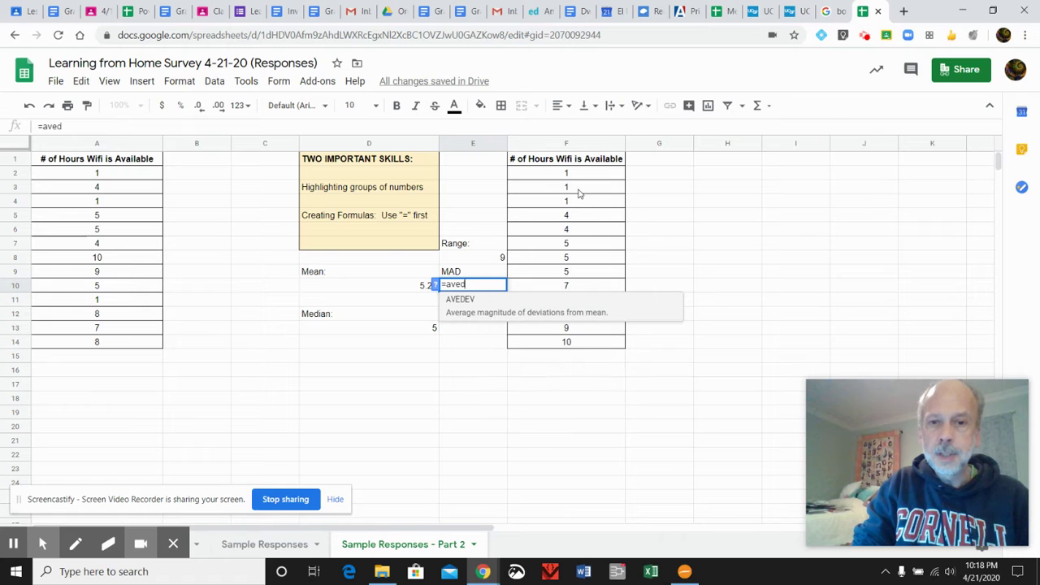
click(477, 306)
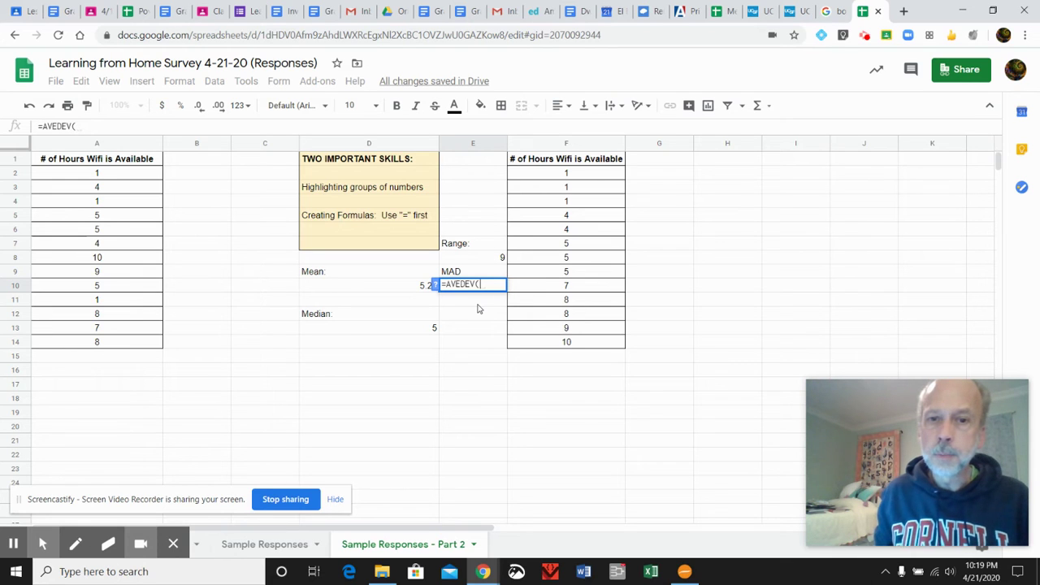
click(548, 176)
drag(548, 176, 553, 347)
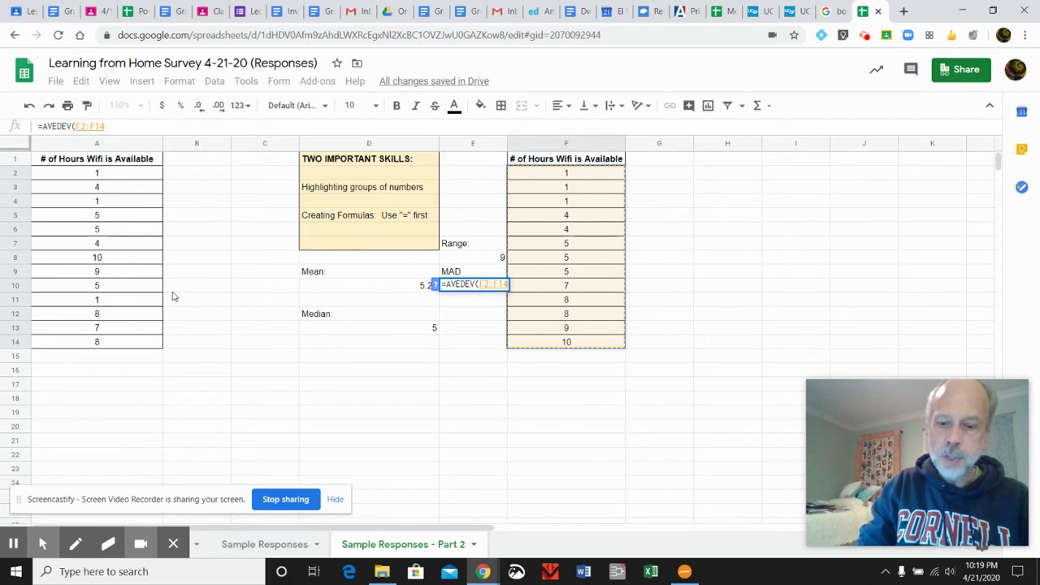
text())
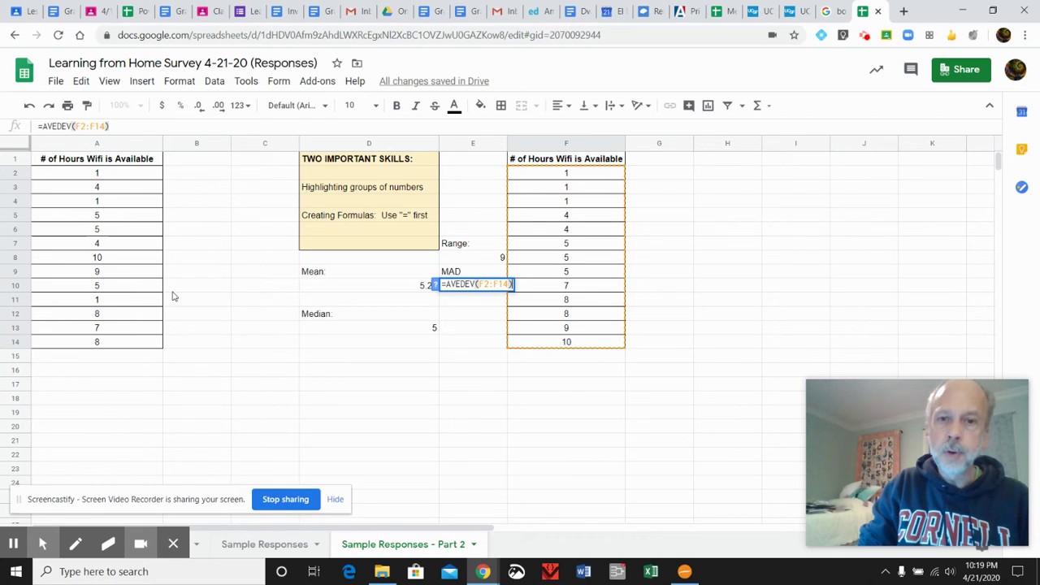
key(Return)
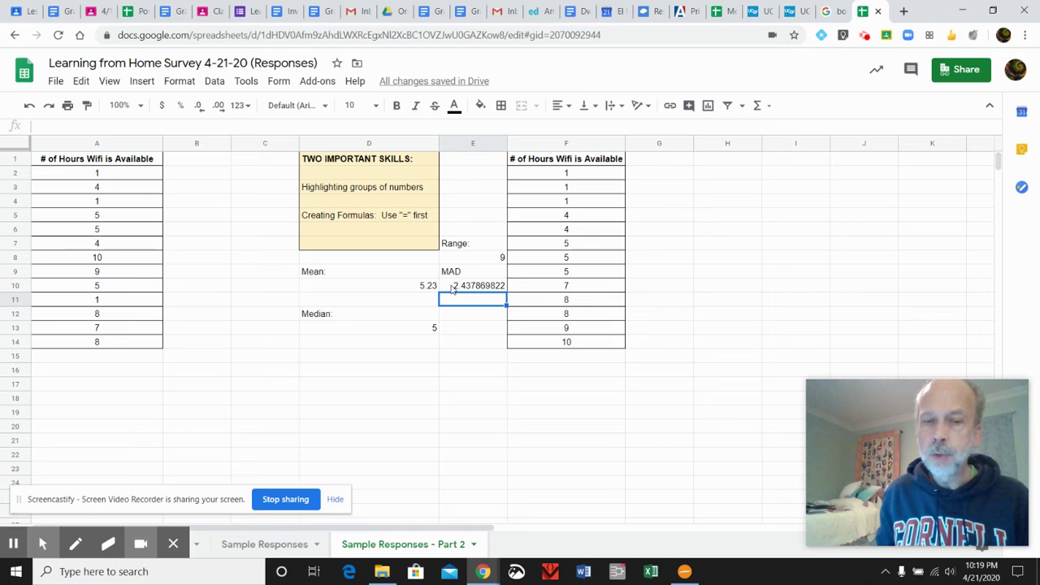
- Reduce the MAD result's decimal places so it shows 2.44
click(453, 286)
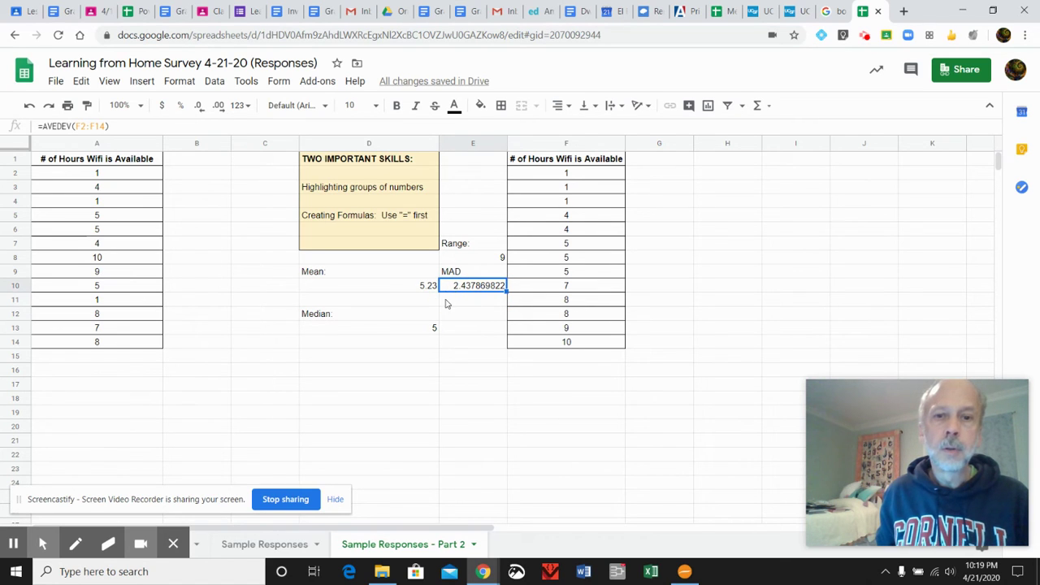
click(199, 108)
click(199, 108)
click(199, 108)
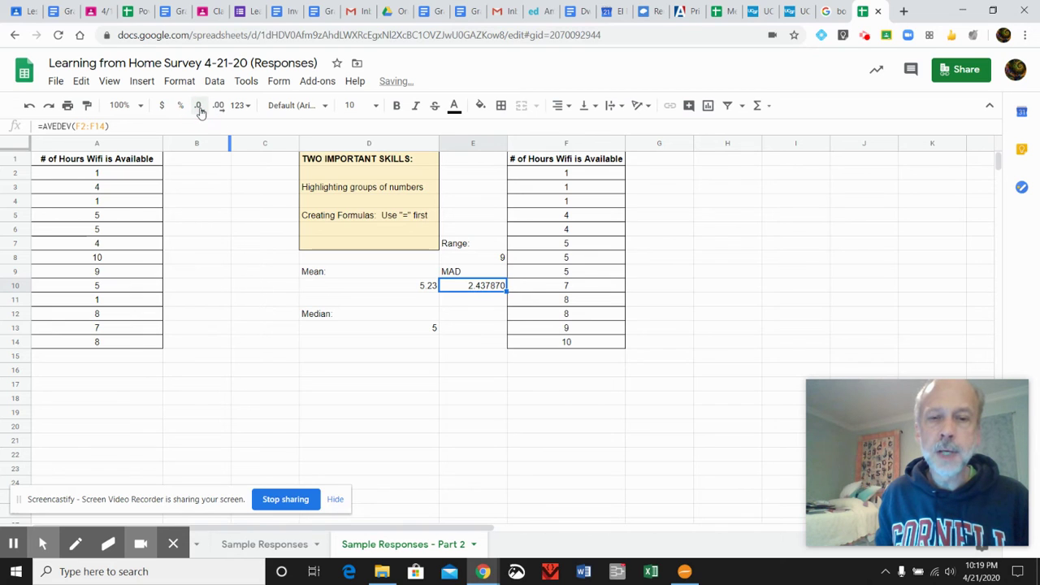
click(199, 108)
click(199, 109)
click(199, 108)
click(199, 108)
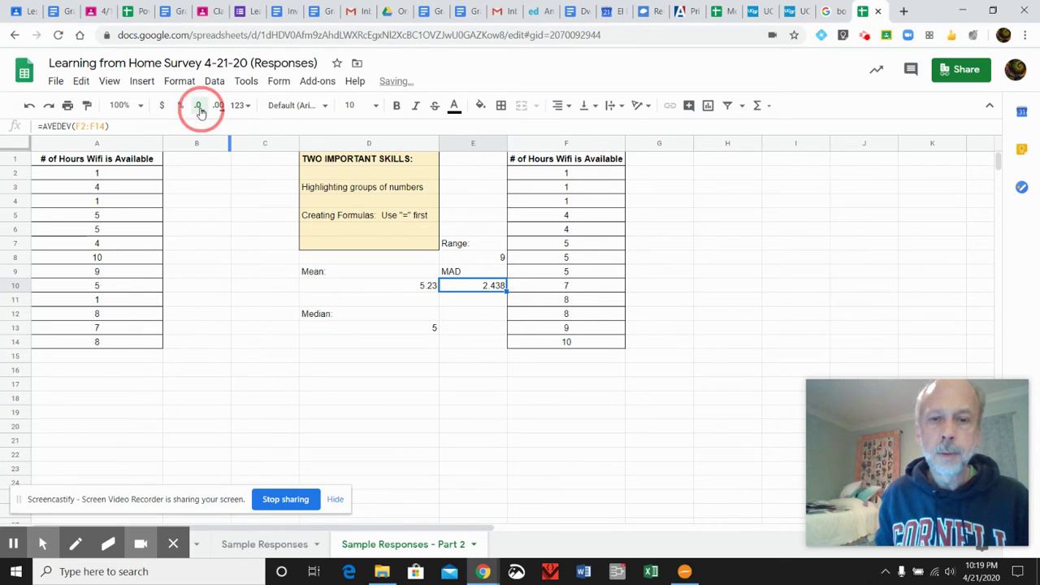
click(475, 316)
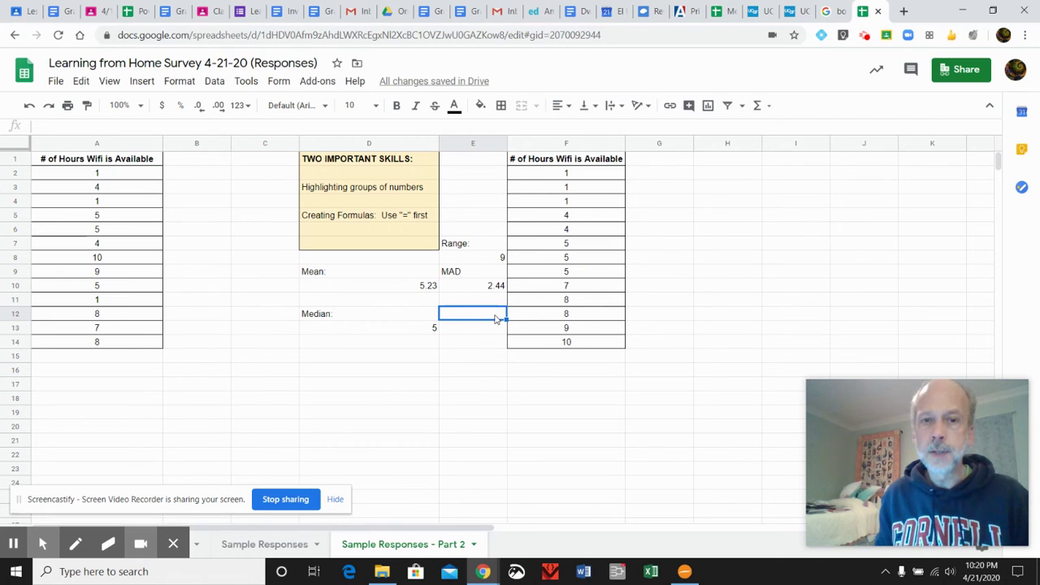
- Label E12 'Q1' and enter =QUARTILE.EXC(F2:F14,1) below it, returning 2.5
text(Q1)
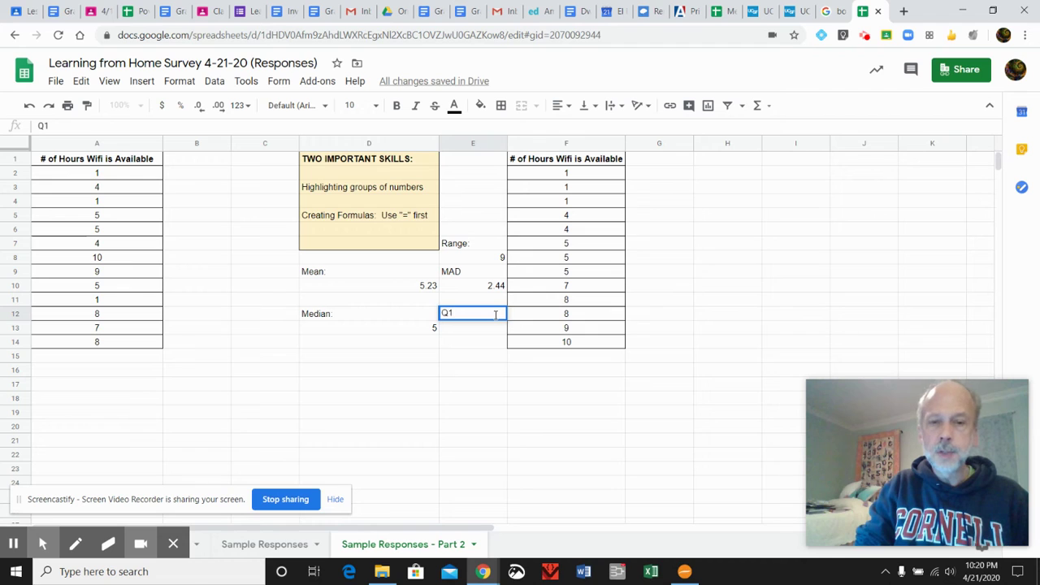
key(Return)
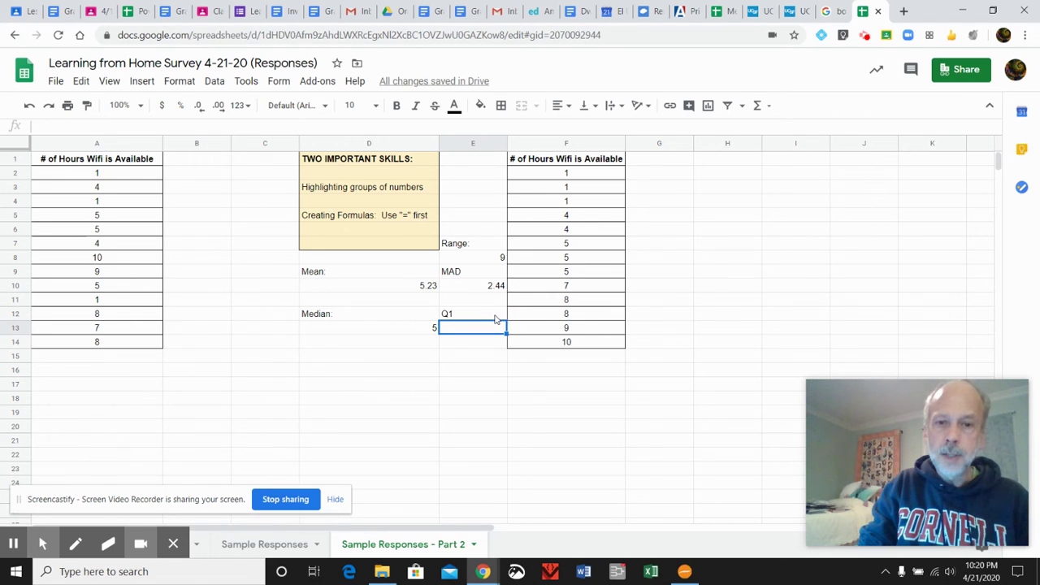
text(=q)
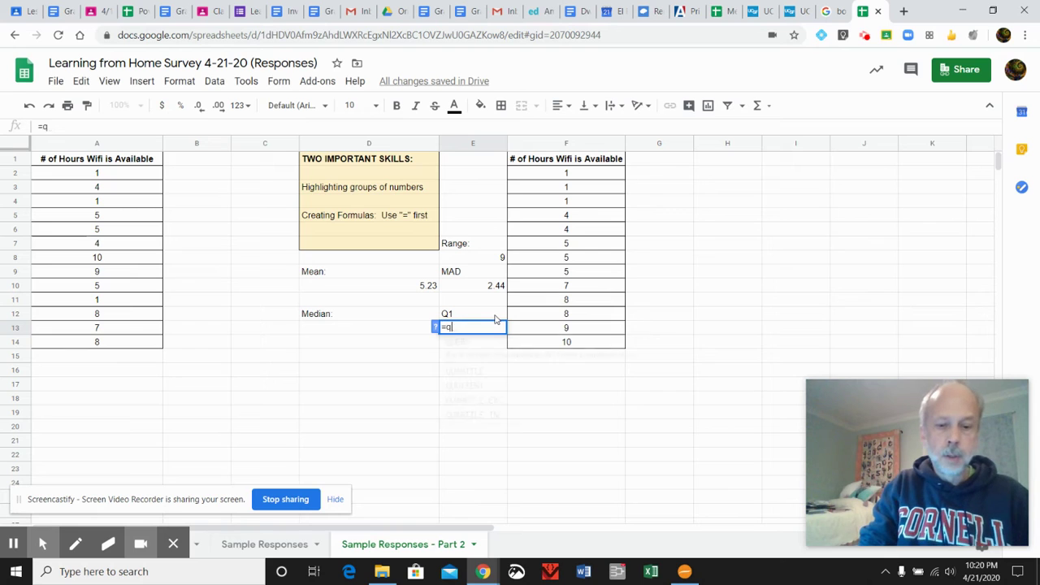
text(uartil)
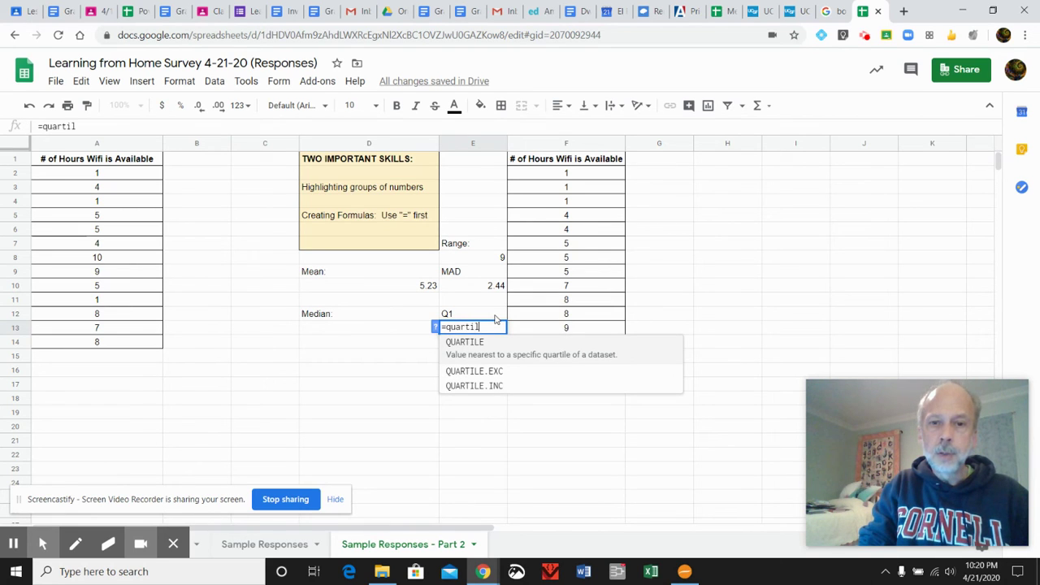
text(e()
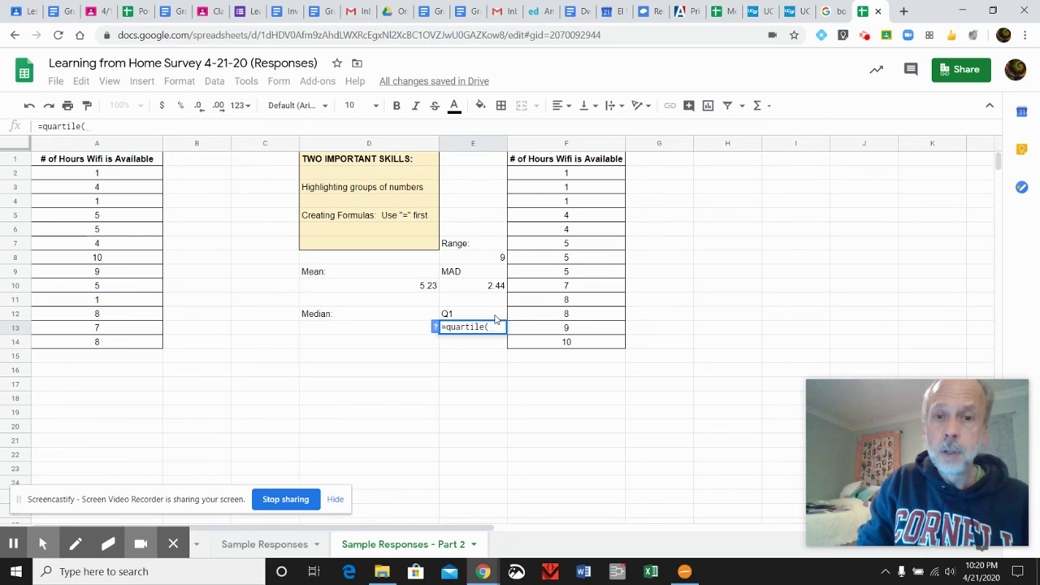
key(BackSpace)
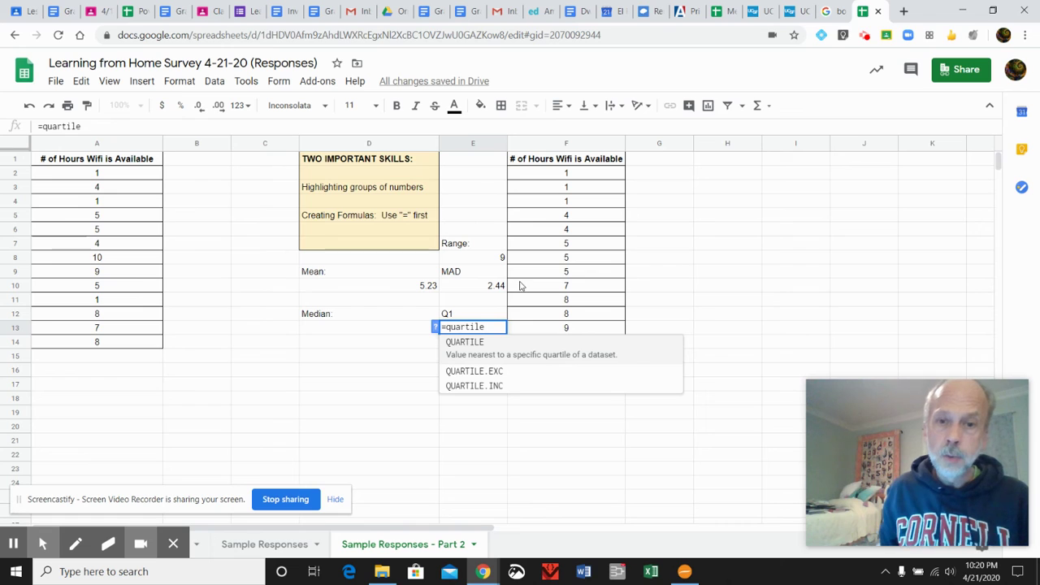
click(489, 366)
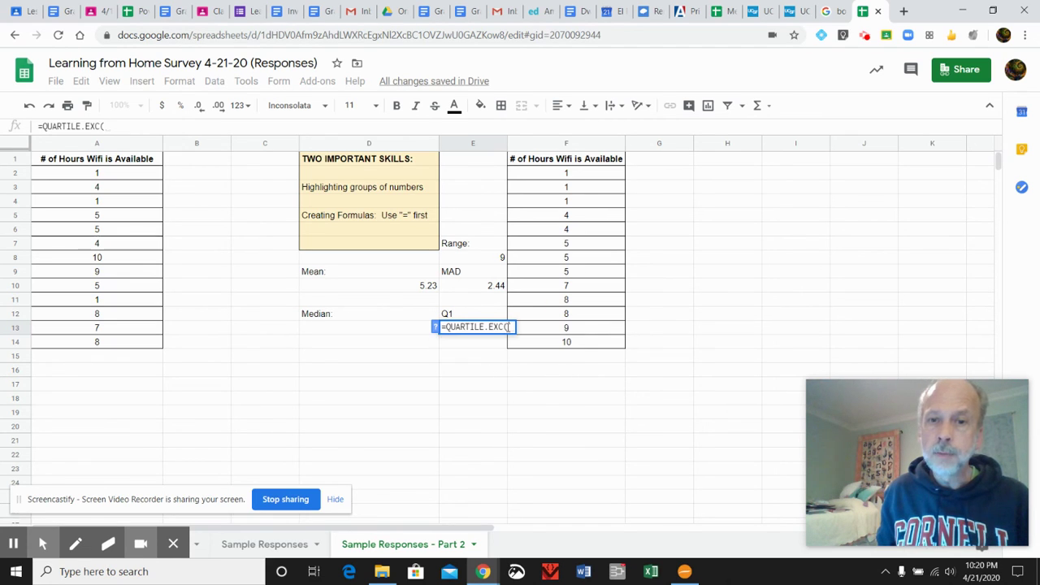
drag(552, 179, 558, 342)
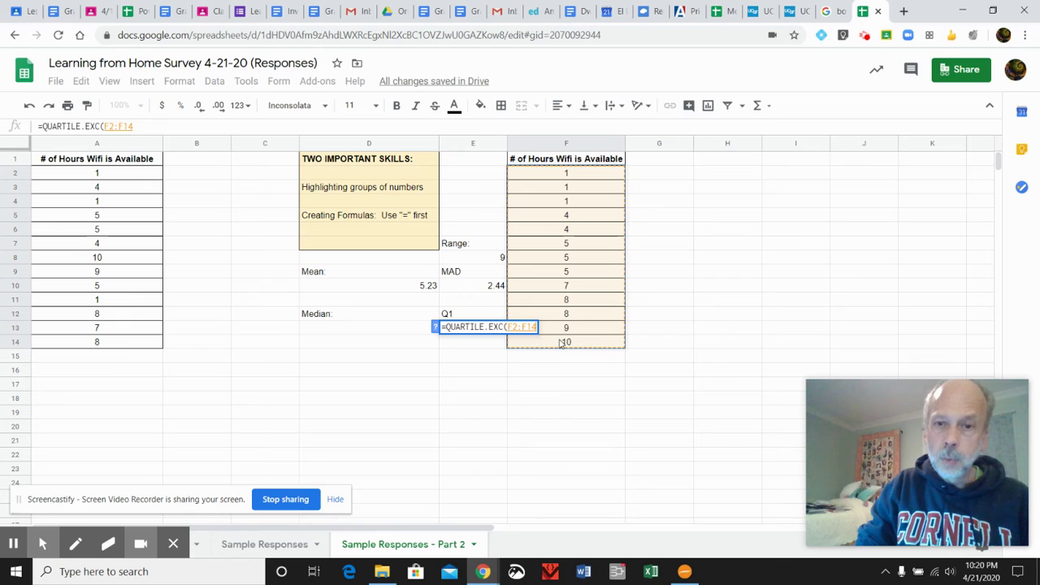
text(,)
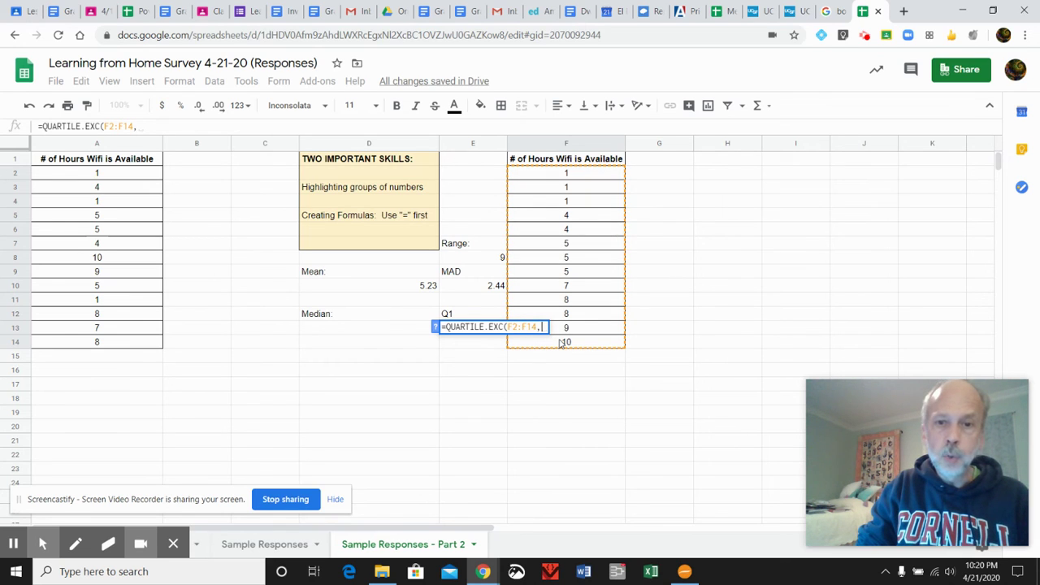
text(1)
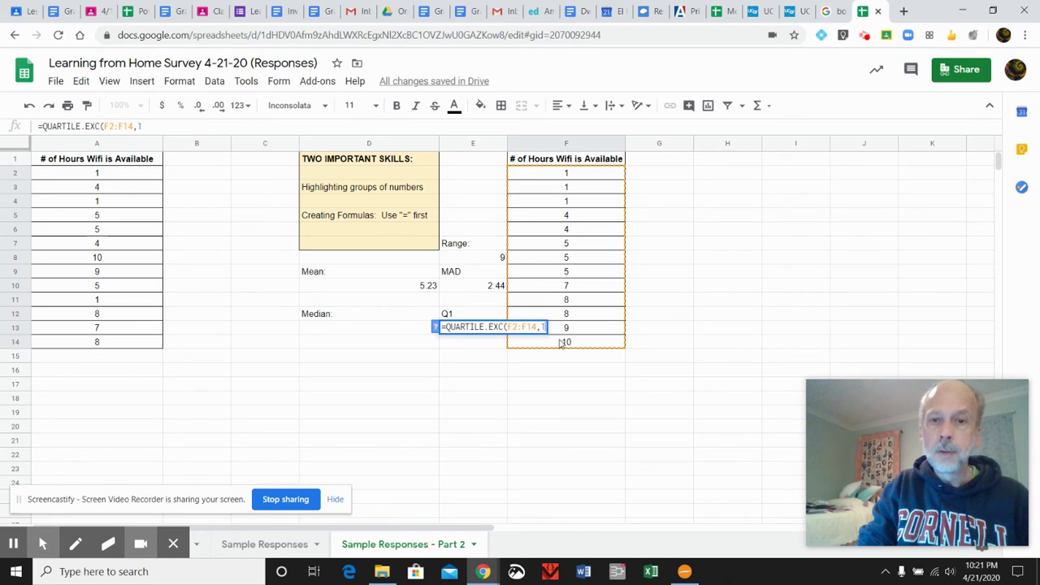
text())
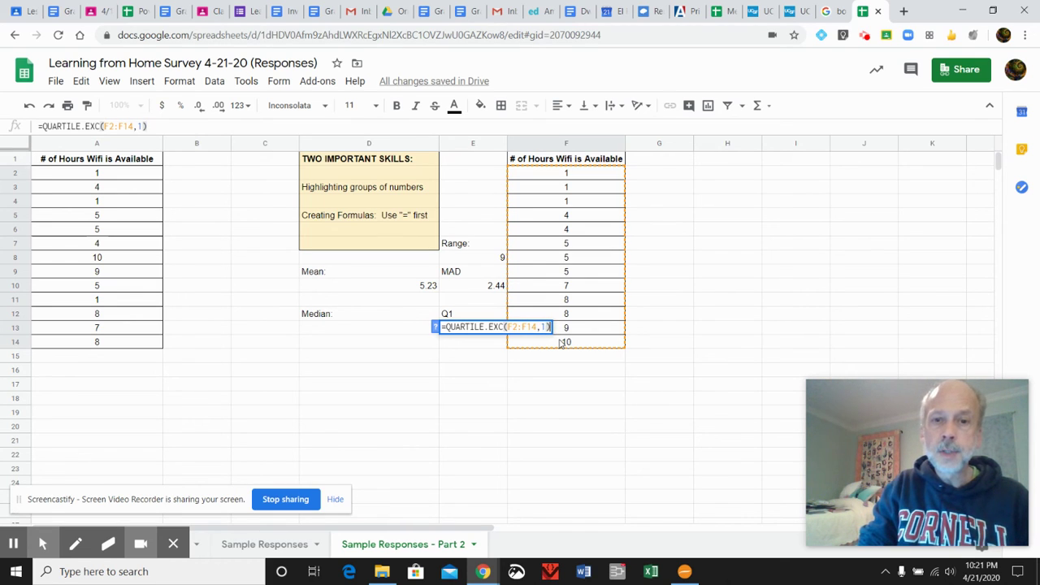
key(Return)
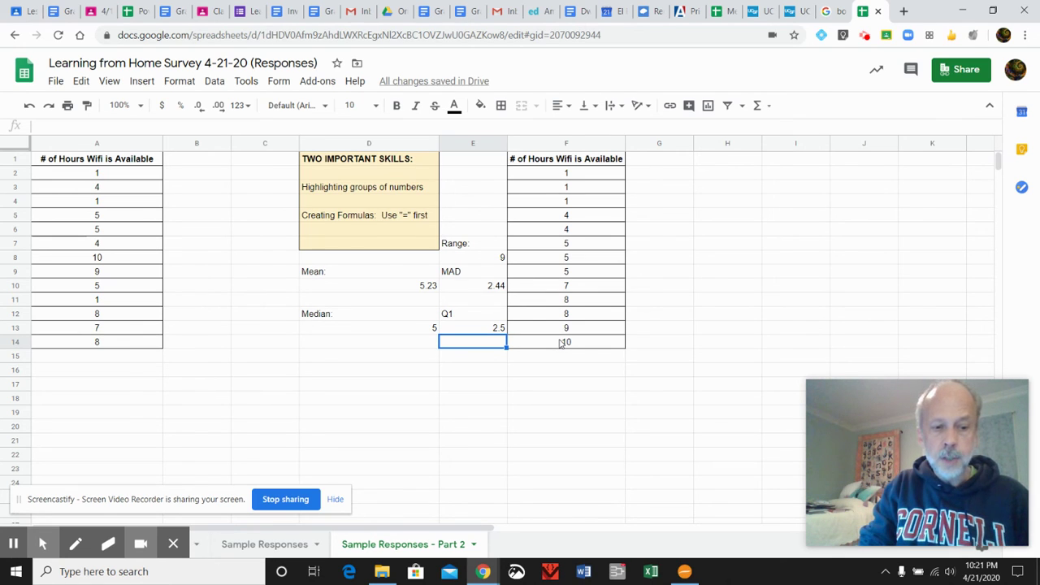
- Label E14 'Q3' and enter =QUARTILE.EXC(F2:F14,3) in E15, returning 8
text(Q3)
key(Return)
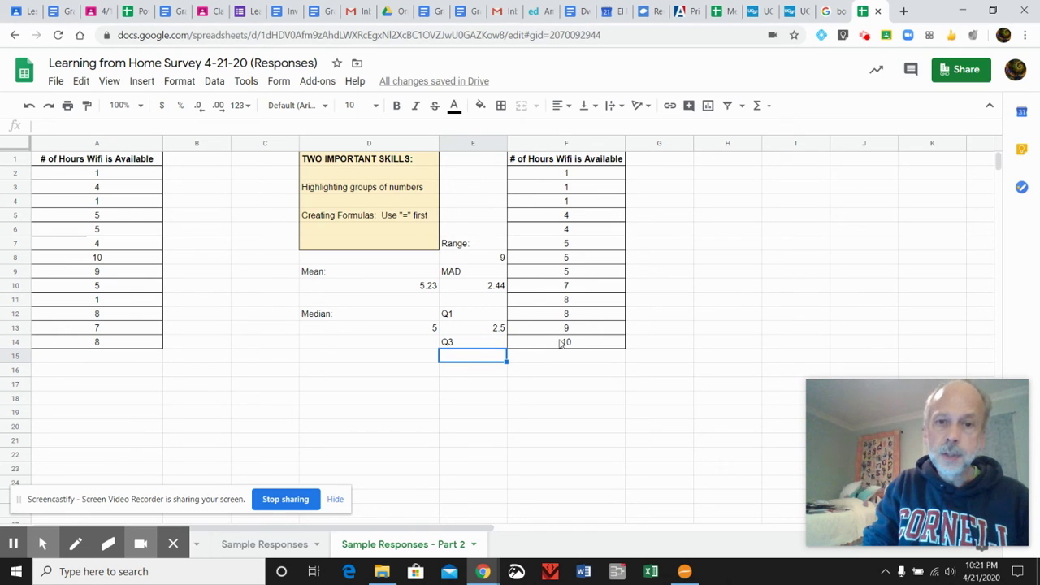
text(=quar)
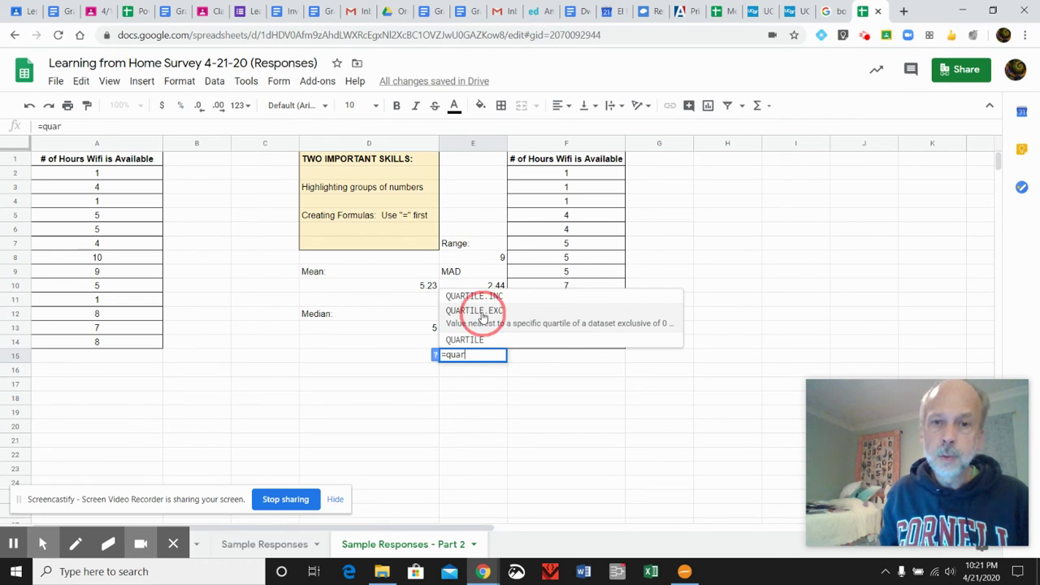
click(483, 314)
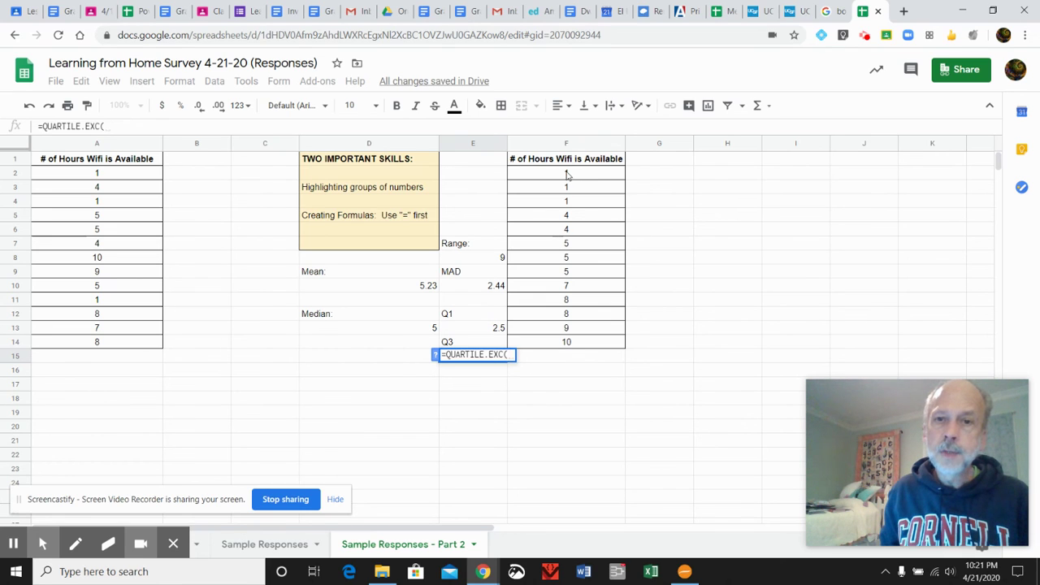
drag(566, 173, 566, 343)
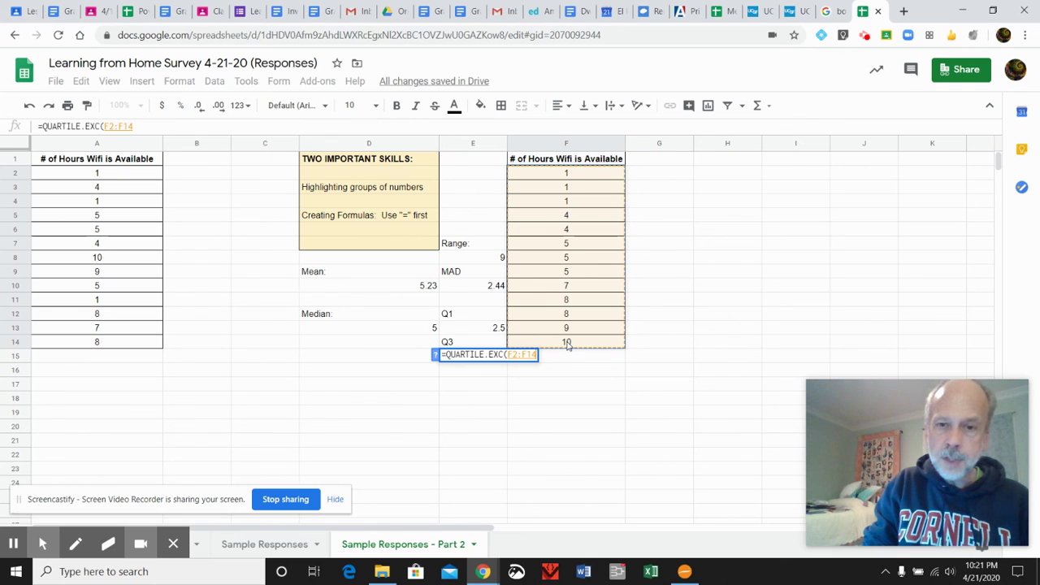
text(,)
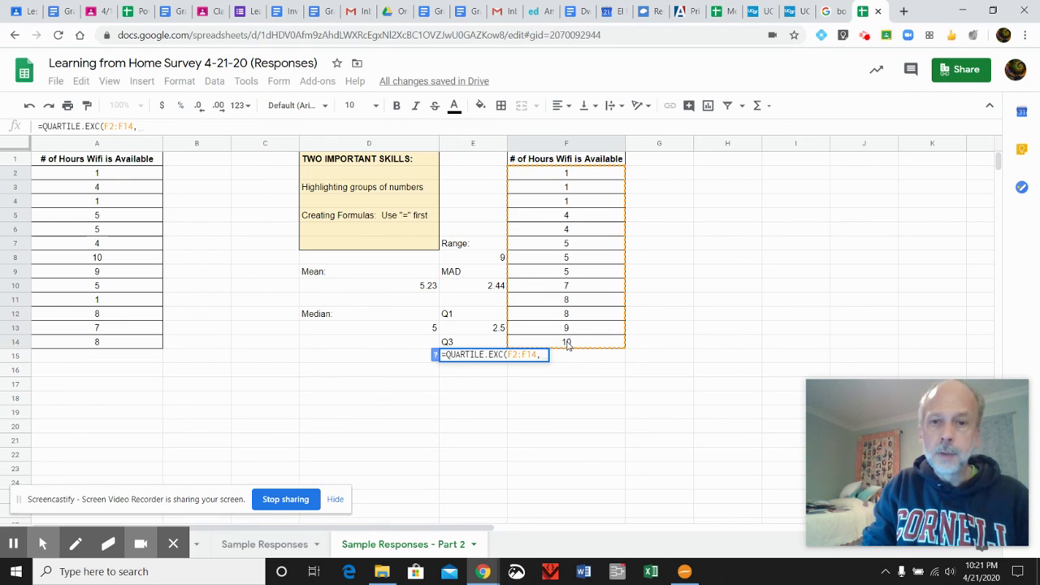
text(3)
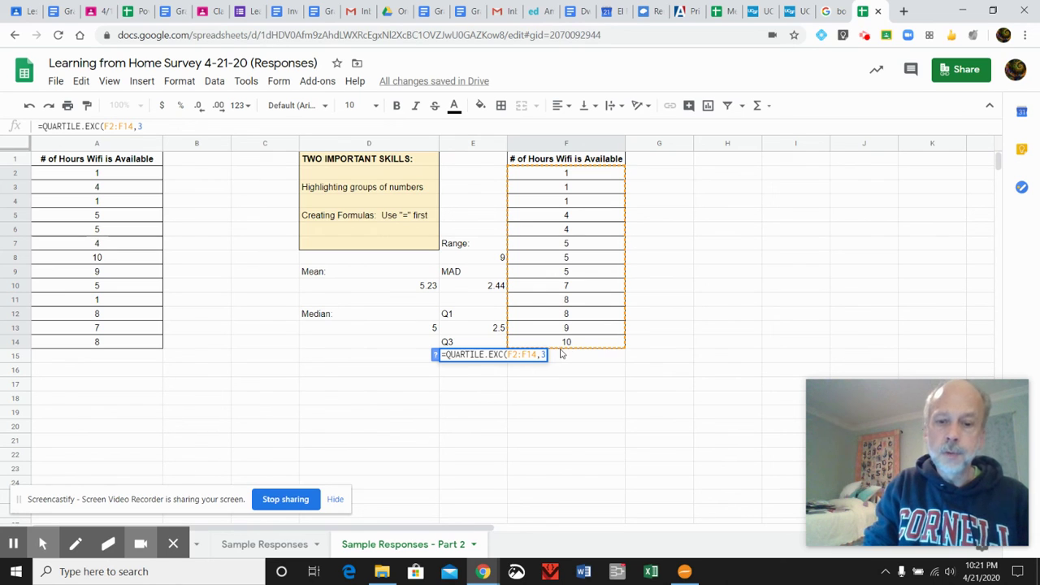
text())
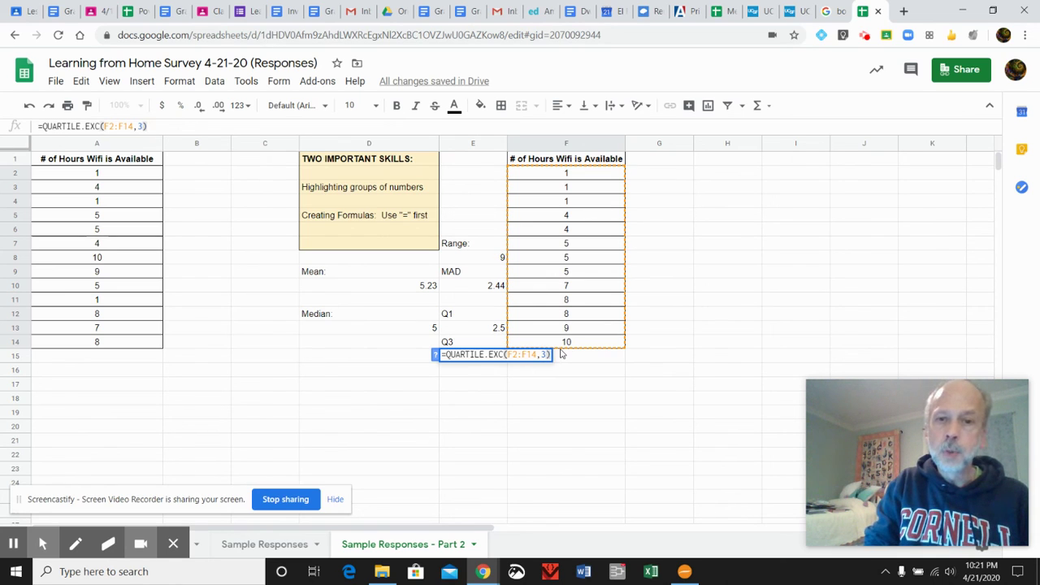
key(Return)
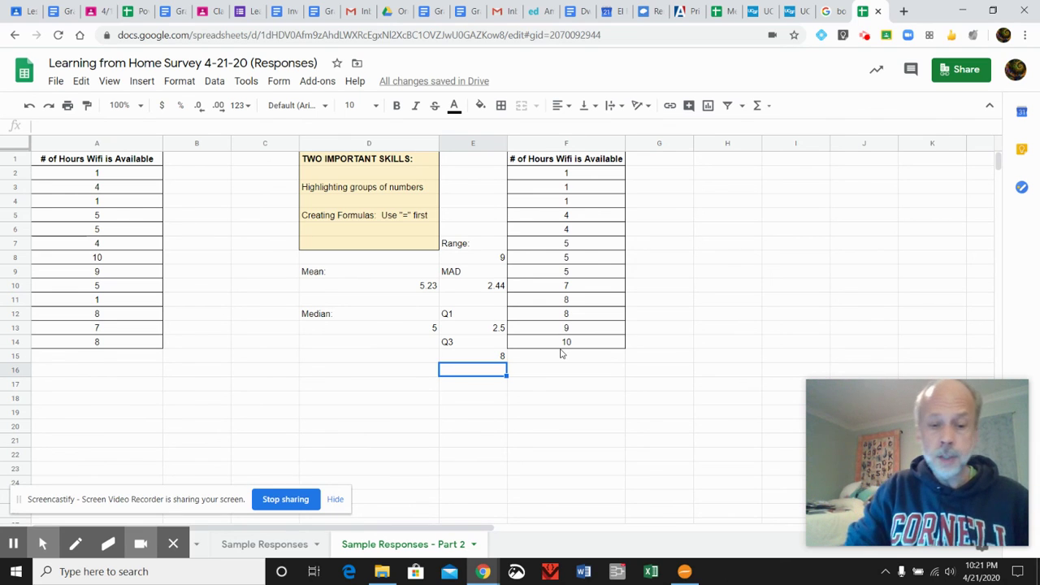
- Label E16 'IQR' and enter =E15-E13 in E17, returning 5.5
text(IQR)
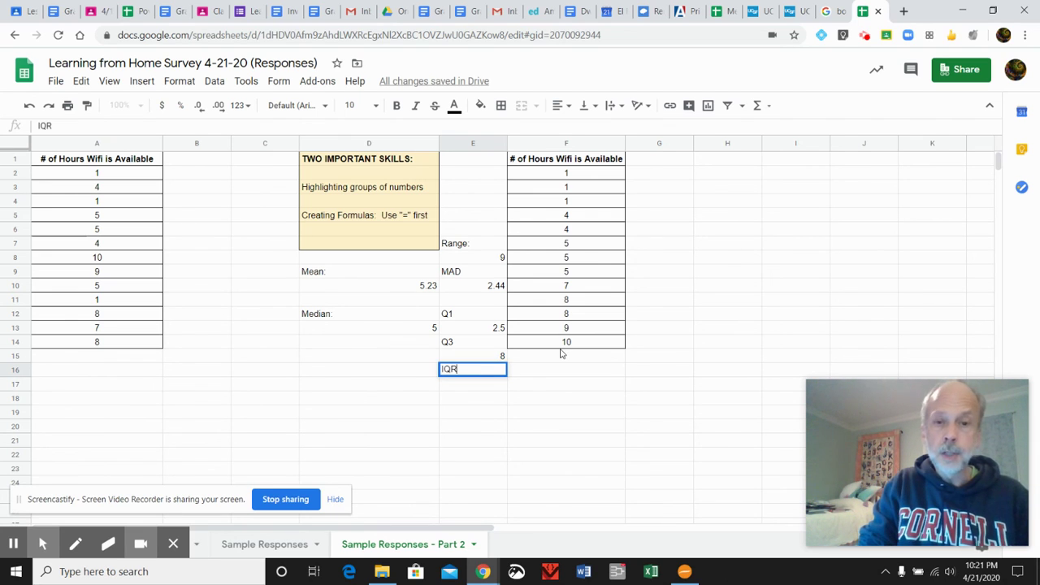
key(Return)
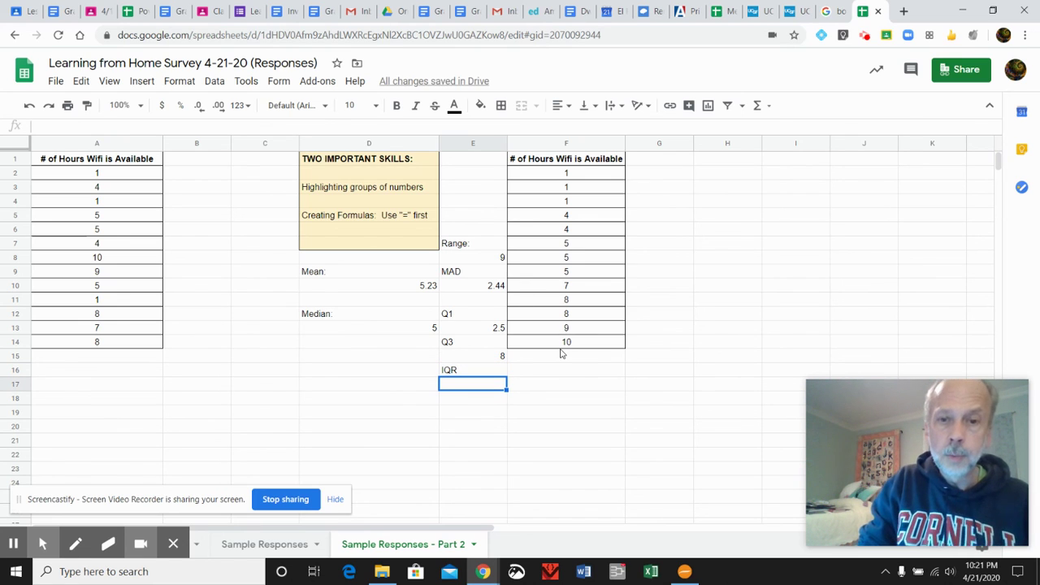
text(=)
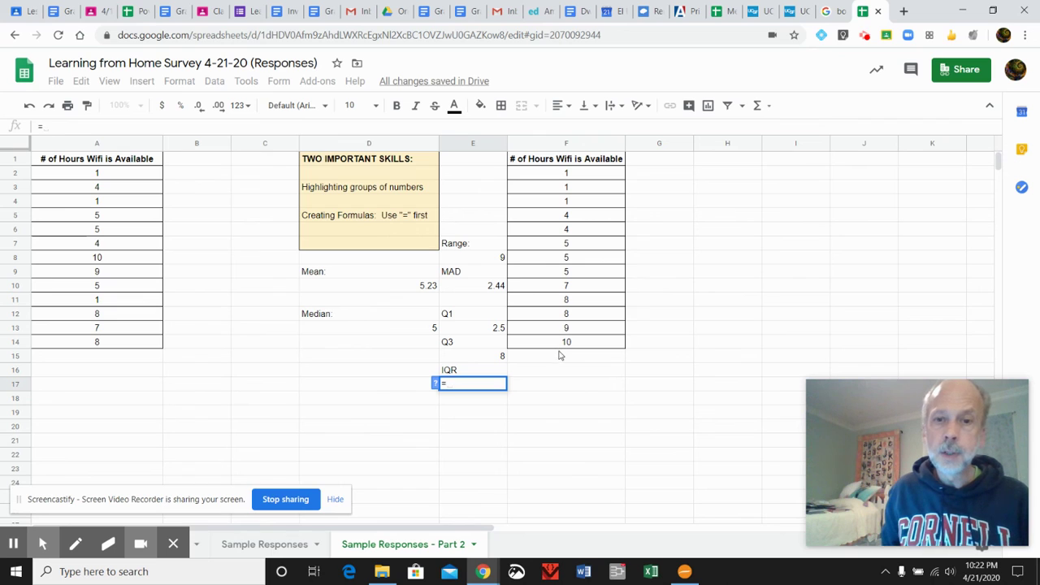
click(492, 358)
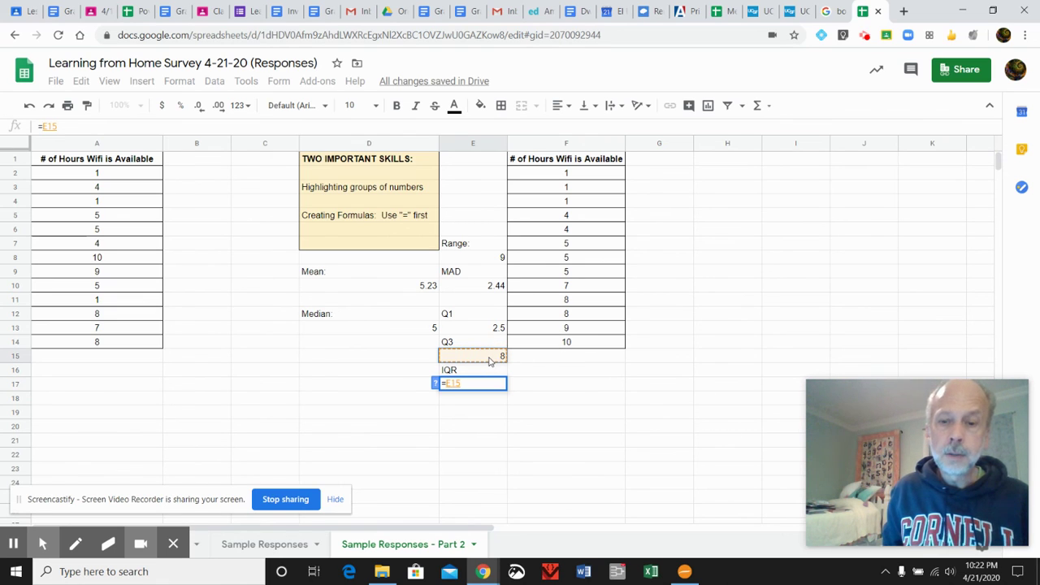
text(-)
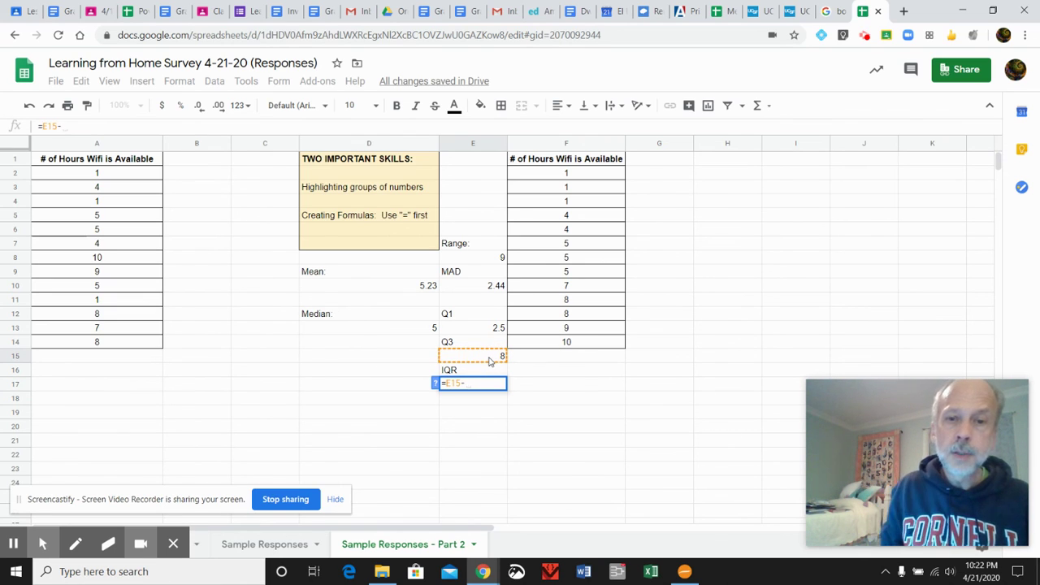
click(491, 329)
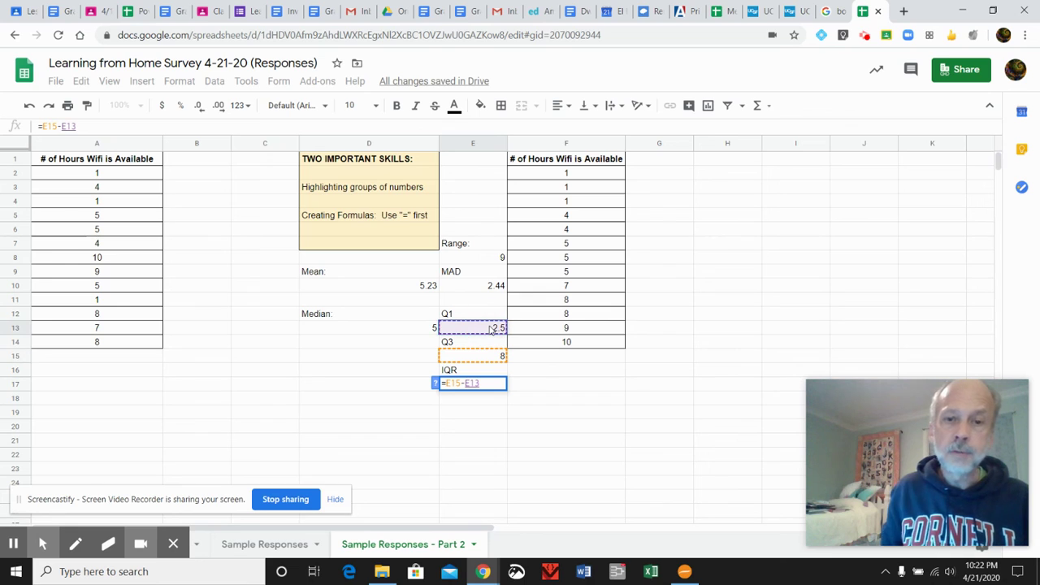
key(Return)
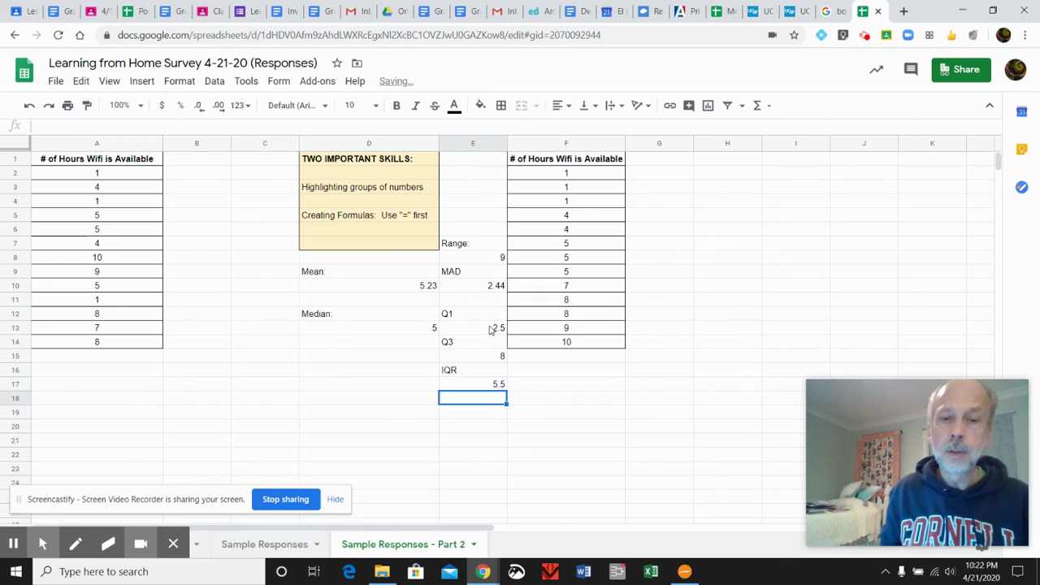